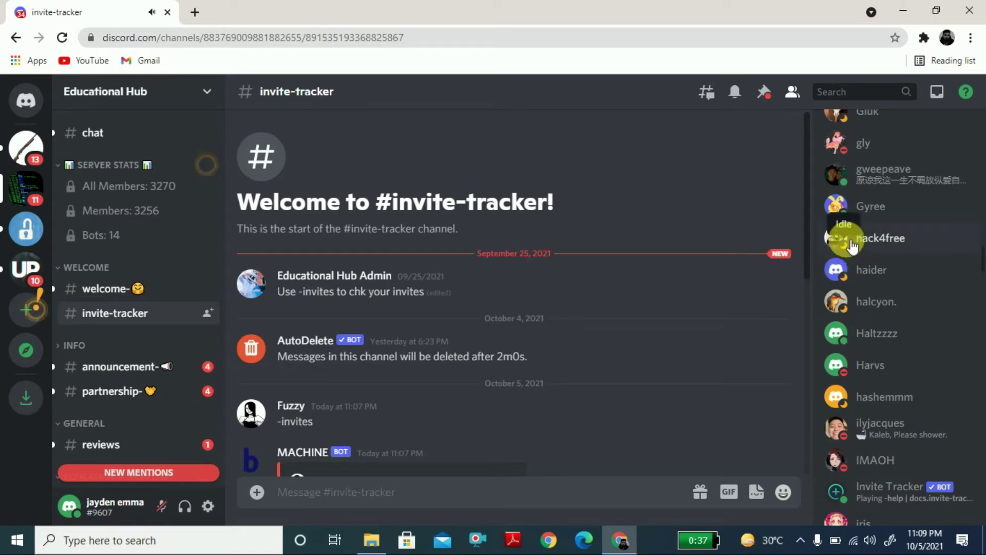
pyautogui.click(847, 239)
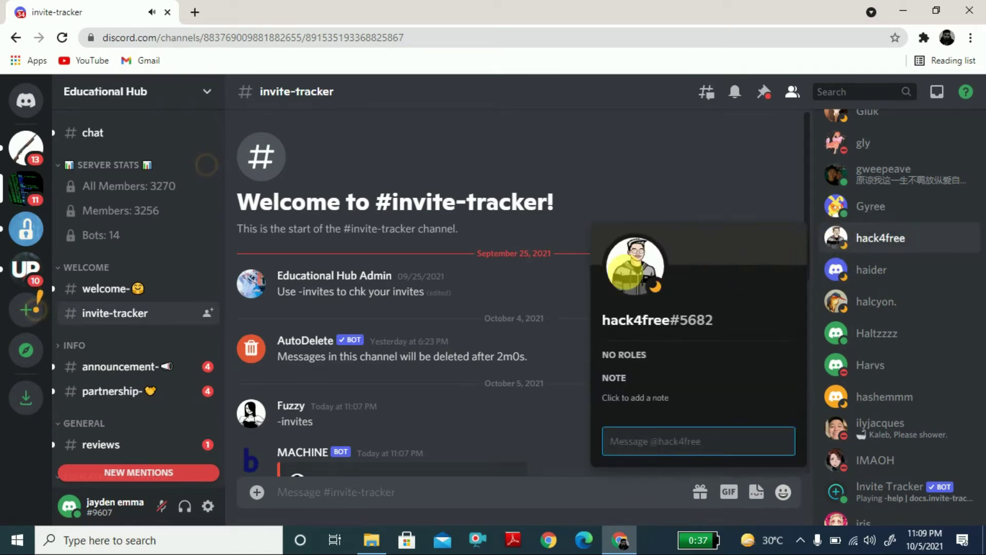
pyautogui.click(634, 273)
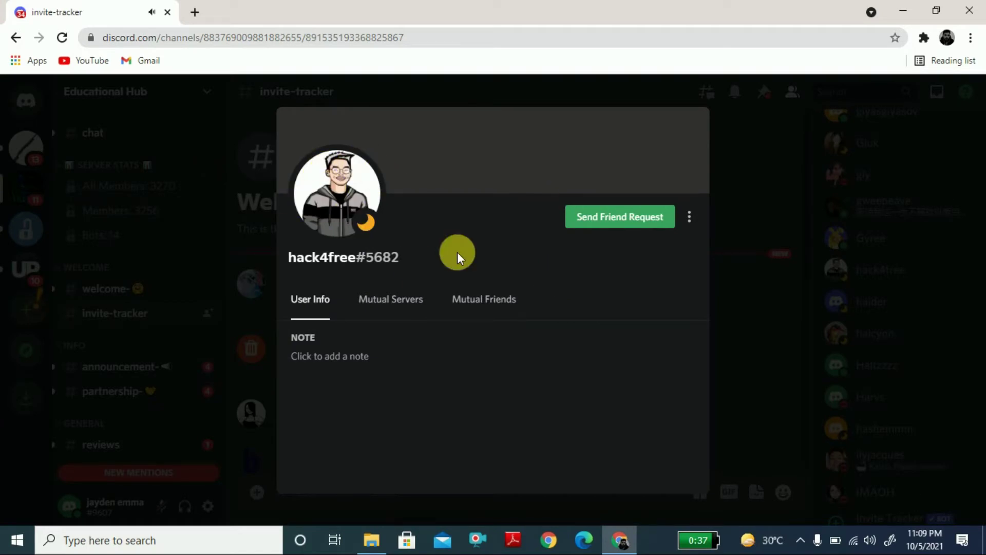
pyautogui.click(717, 298)
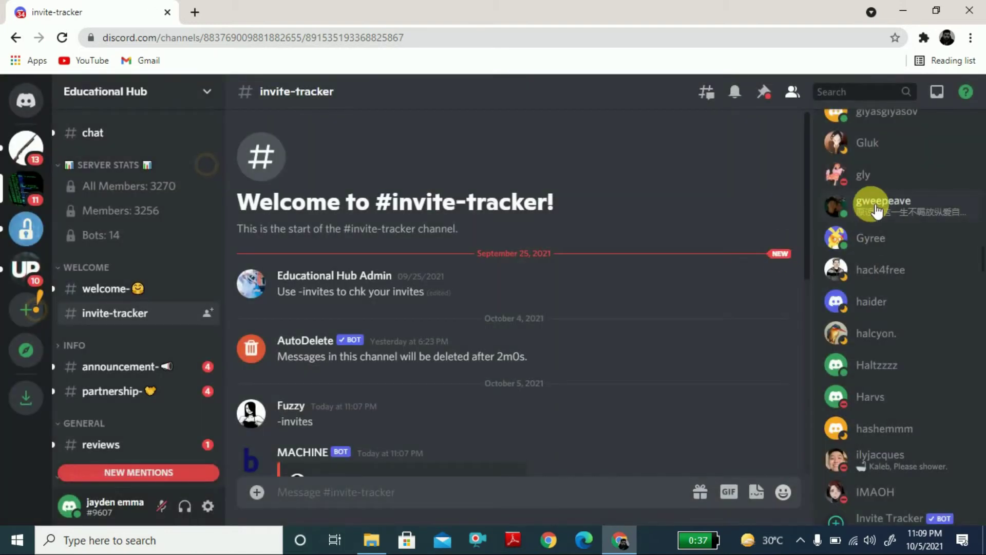
pyautogui.rightClick(866, 273)
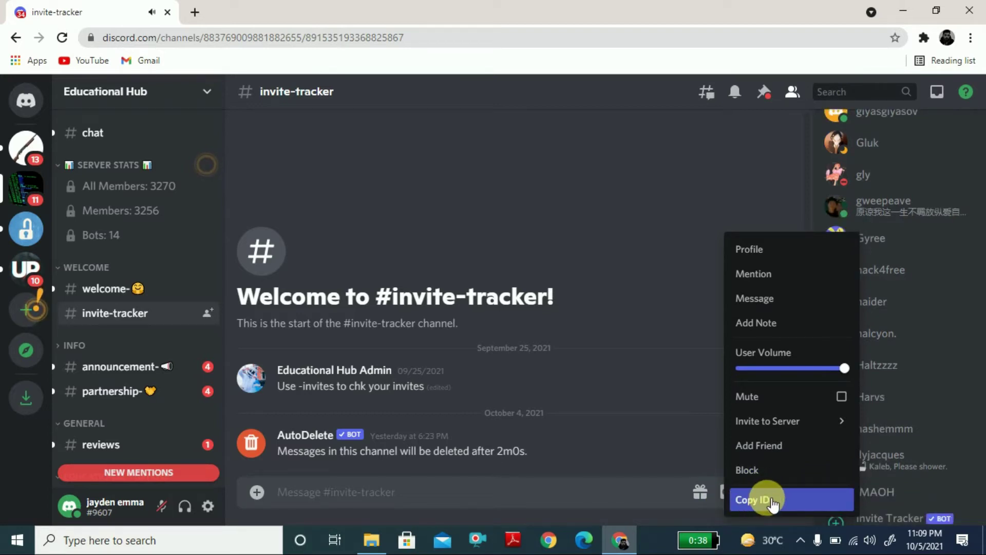
pyautogui.click(692, 280)
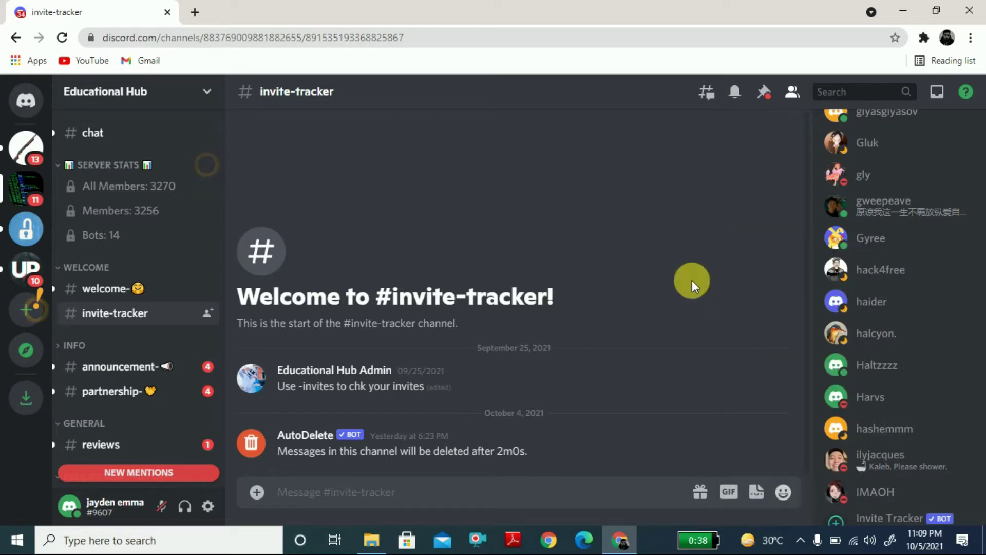
# Turn Developer Mode off in Advanced settings and check hack4free's right-click menu without it.
pyautogui.click(205, 506)
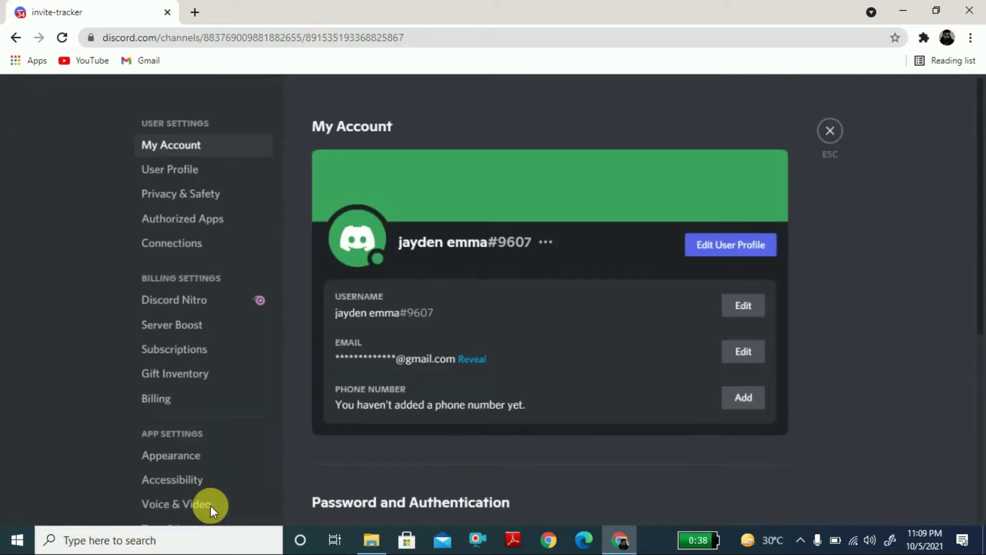
pyautogui.scroll(-3, 215, 465)
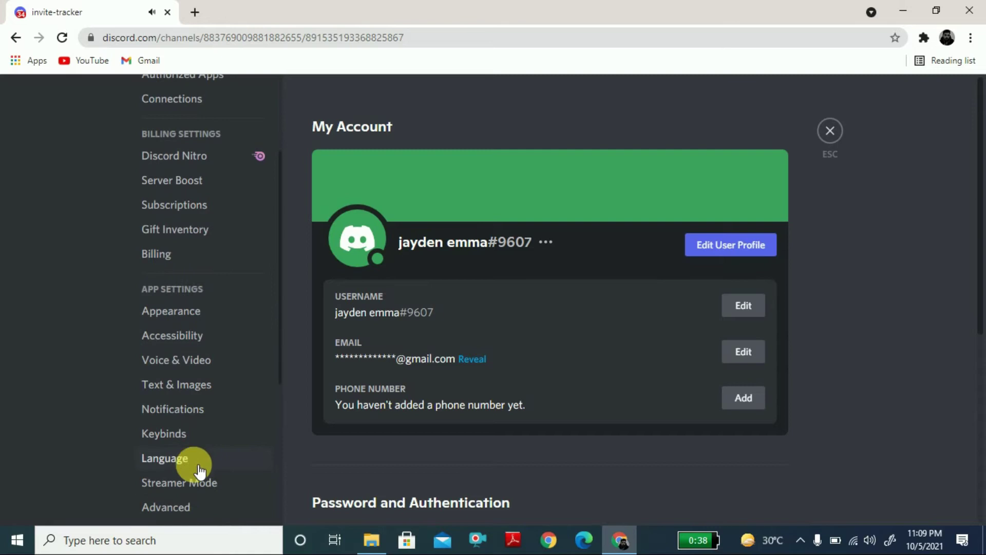
pyautogui.scroll(-1, 201, 509)
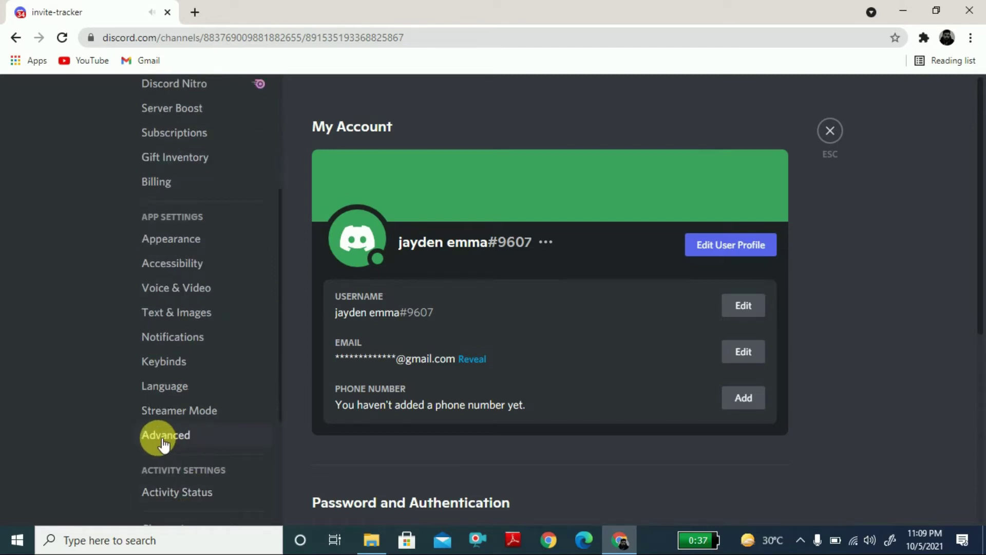
pyautogui.click(176, 438)
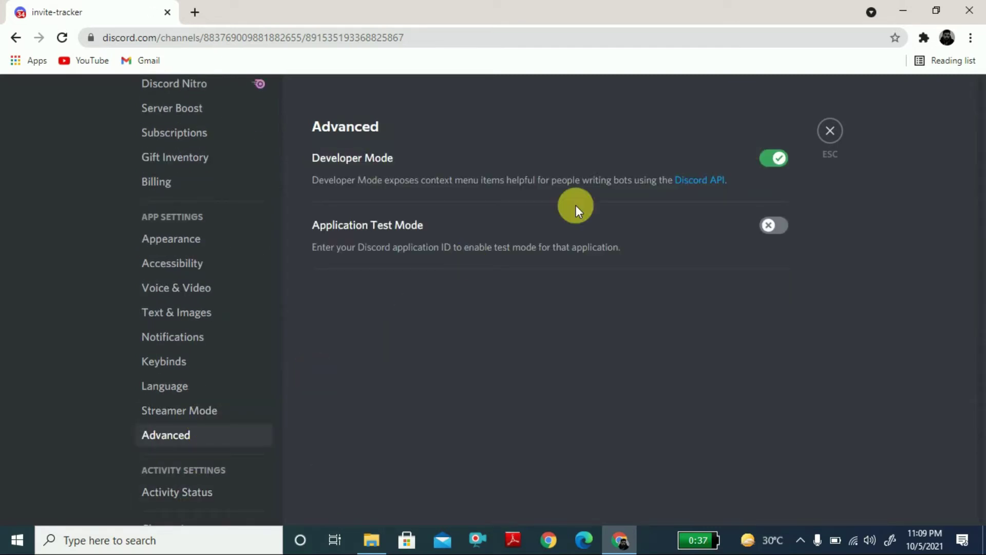
pyautogui.click(775, 161)
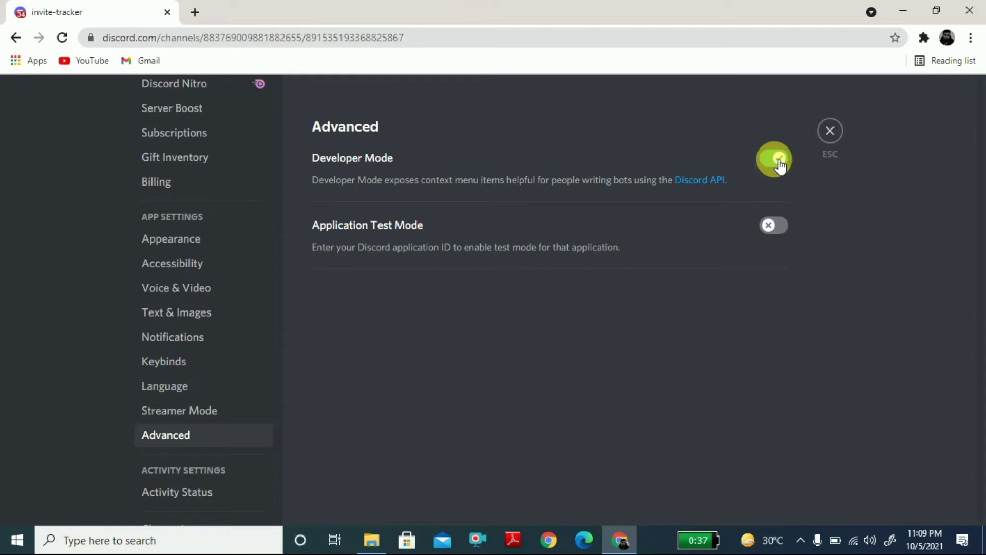
pyautogui.click(770, 164)
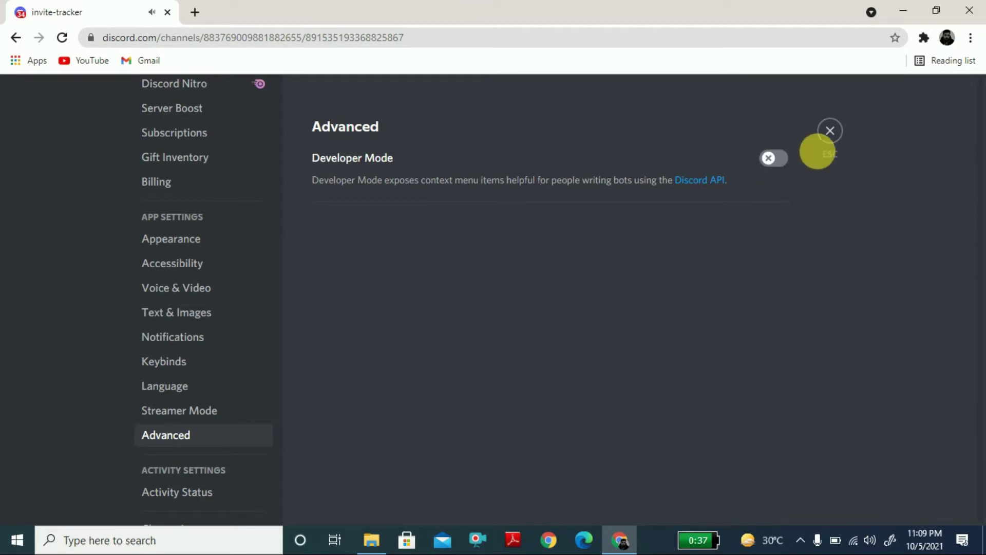
pyautogui.click(830, 132)
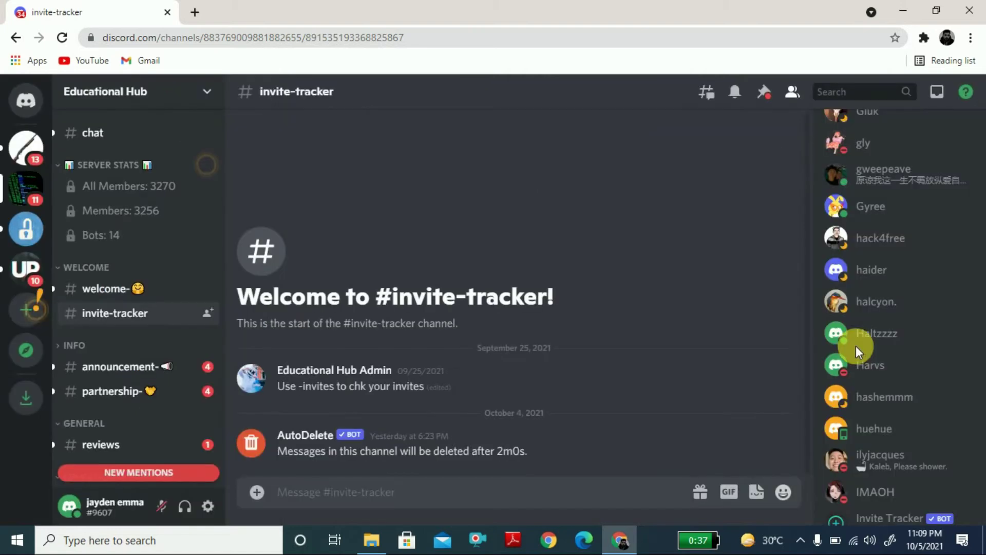
pyautogui.rightClick(863, 237)
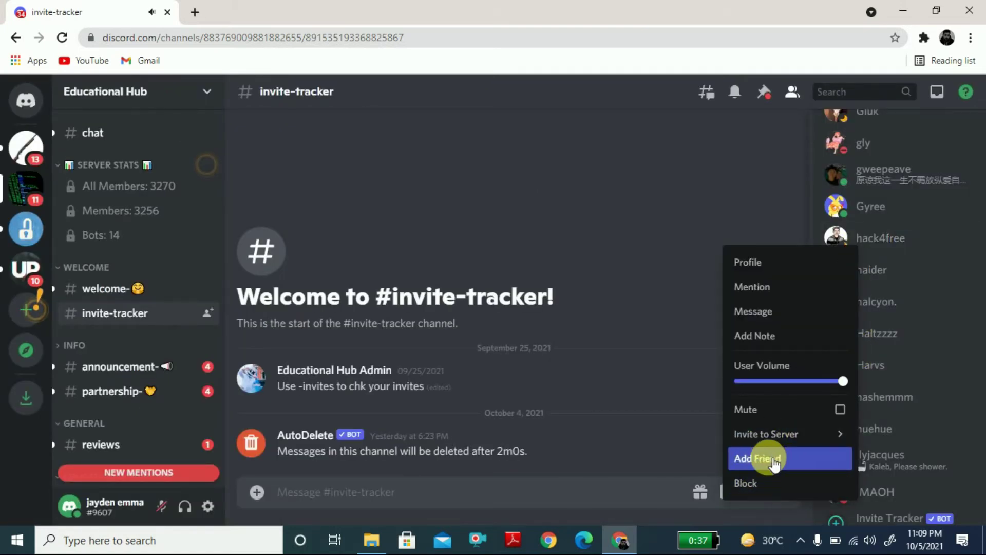
# Switch Developer Mode back on in User Settings > Advanced.
pyautogui.click(208, 507)
pyautogui.scroll(-5, 185, 453)
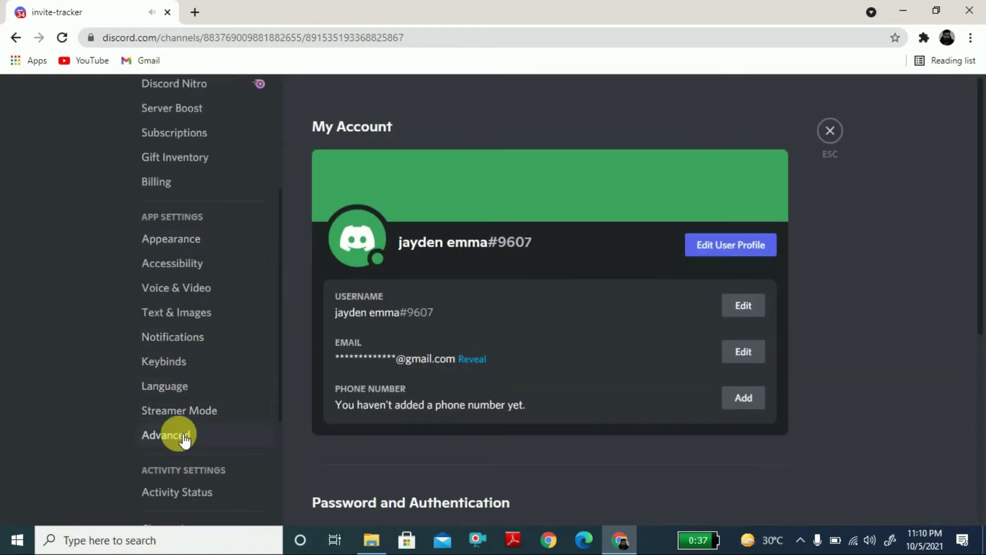
pyautogui.click(176, 435)
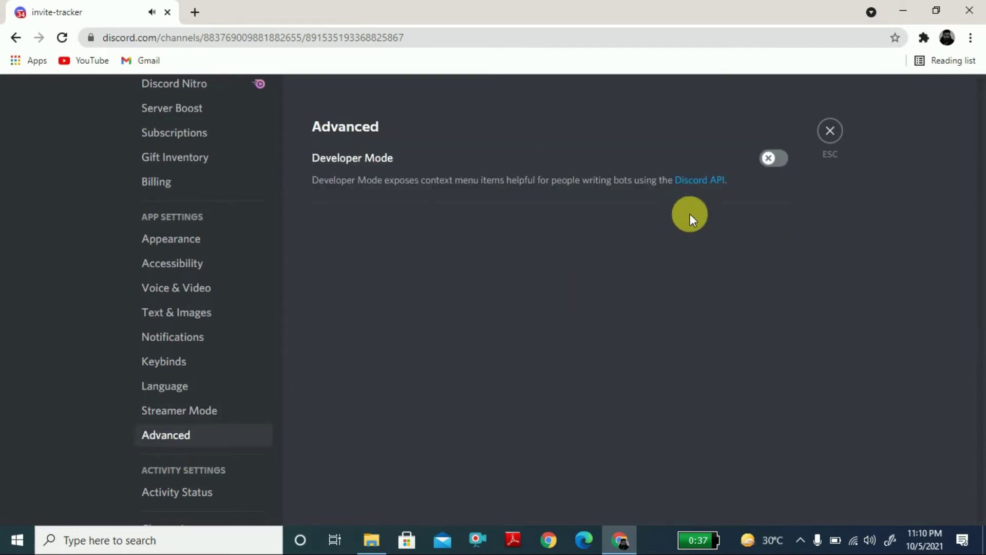
pyautogui.click(781, 164)
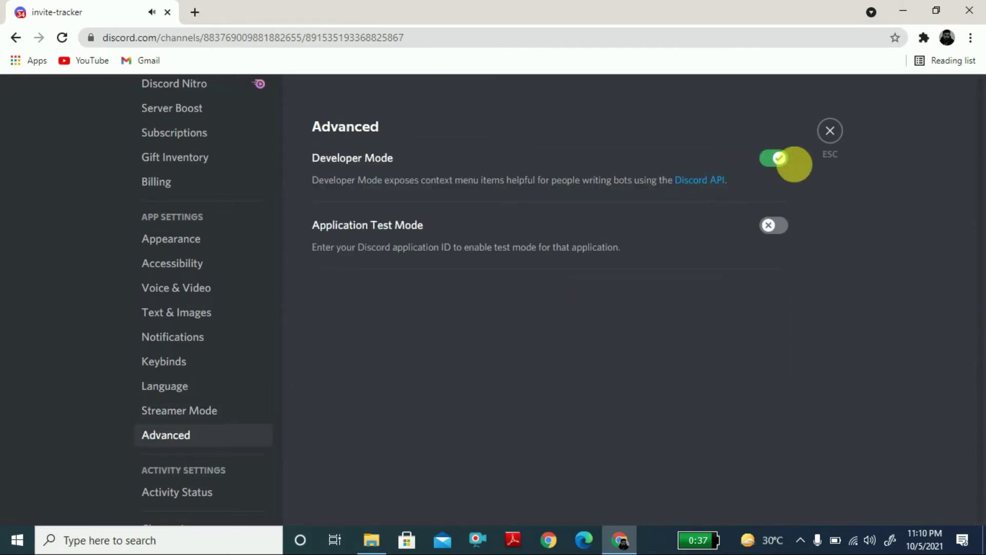
pyautogui.click(831, 133)
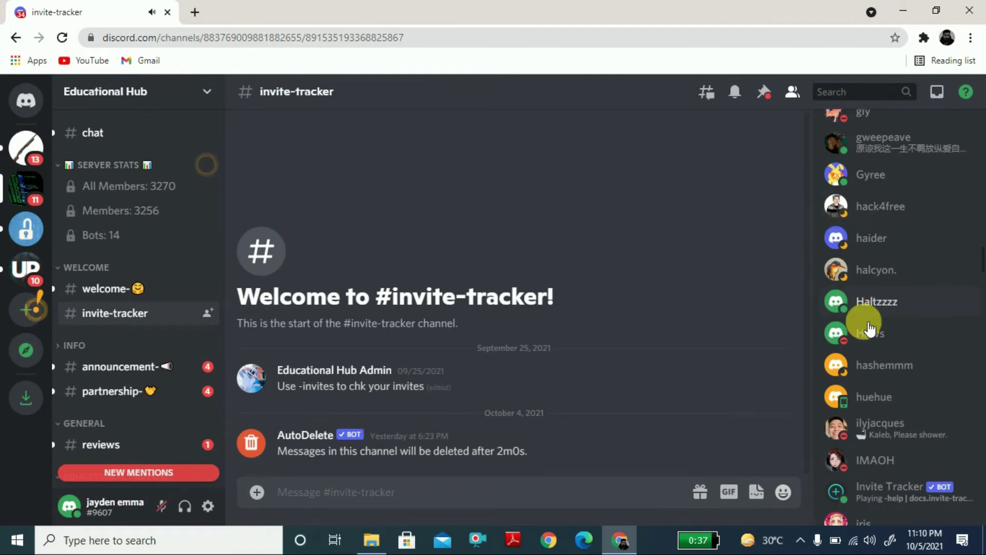
# Copy hack4free's user ID and open a new blank browser tab.
pyautogui.rightClick(872, 207)
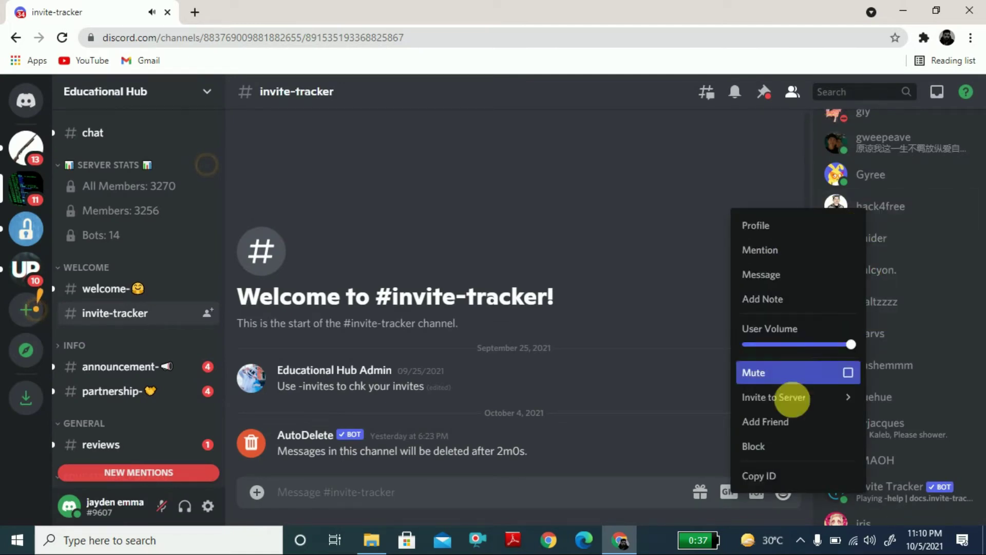
pyautogui.click(793, 477)
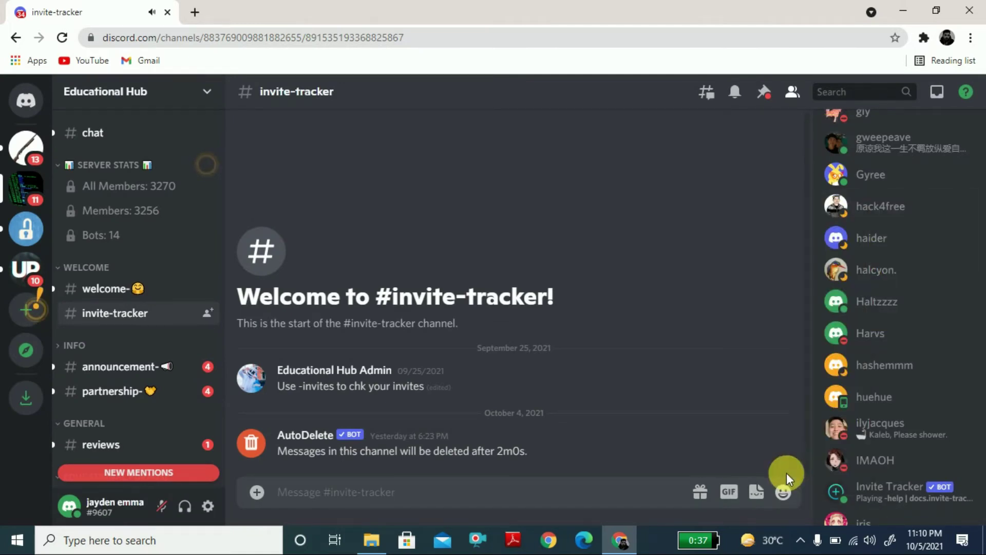
pyautogui.click(199, 15)
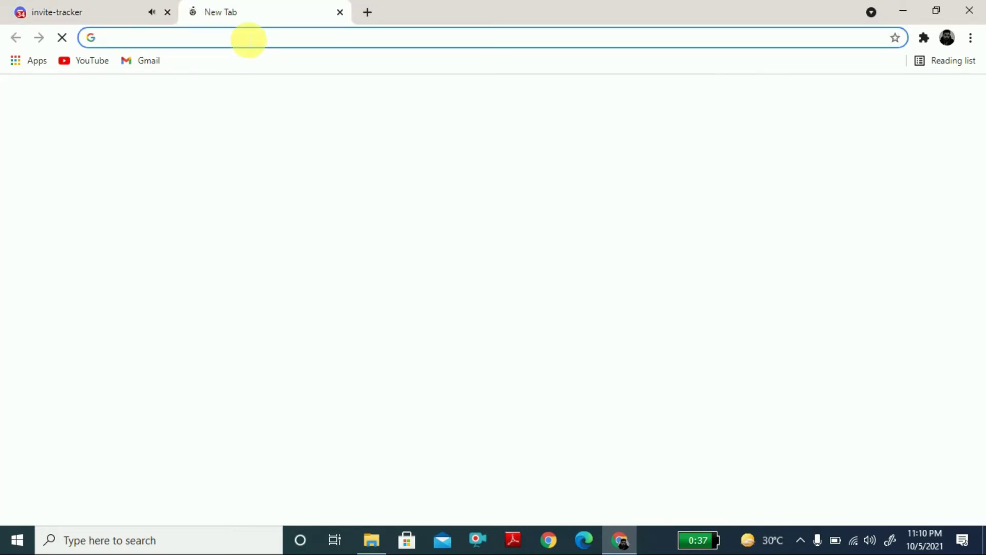
# Look up hack4free's copied user ID on discord.id, pass the captcha, and return to the Discord tab.
pyautogui.write('discor')
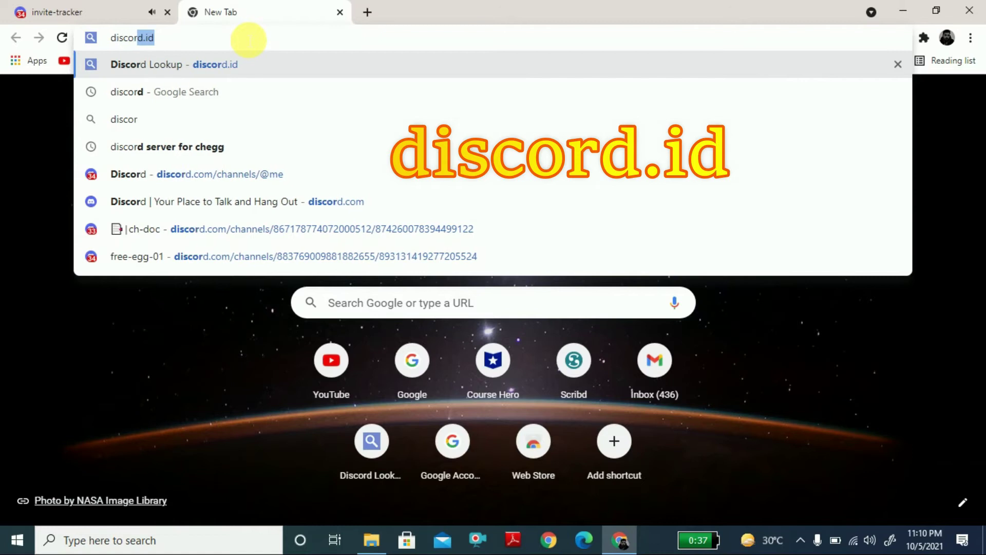
pyautogui.write('d.id')
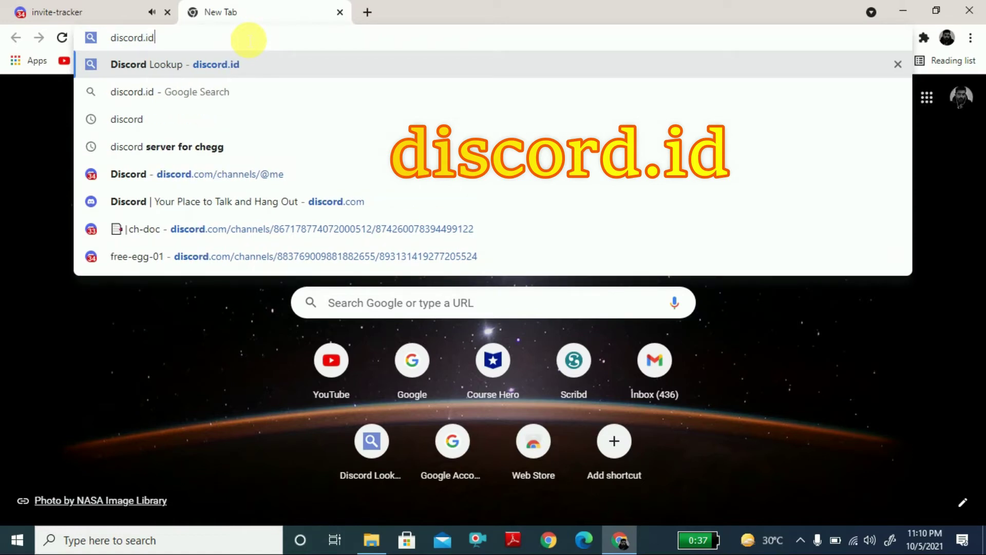
pyautogui.press('Return')
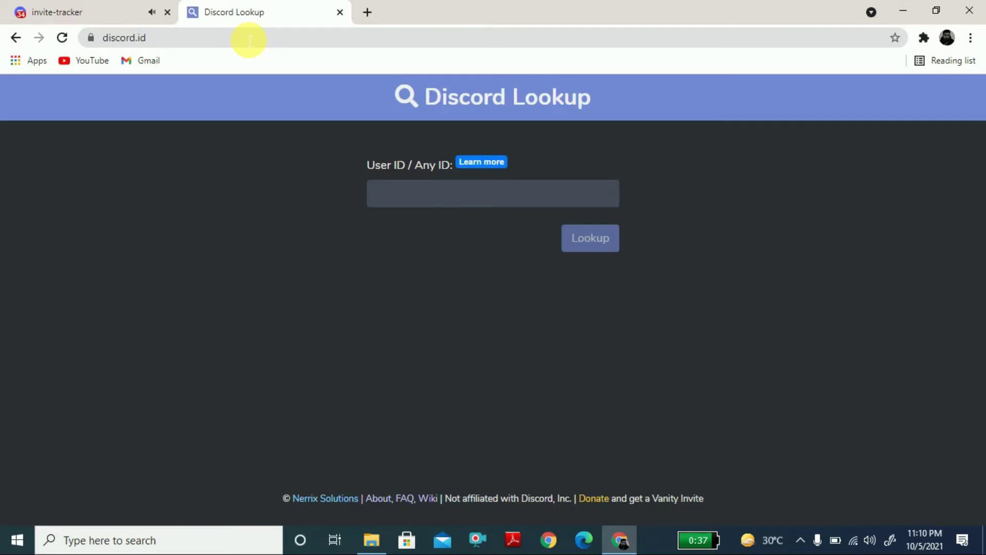
pyautogui.click(402, 196)
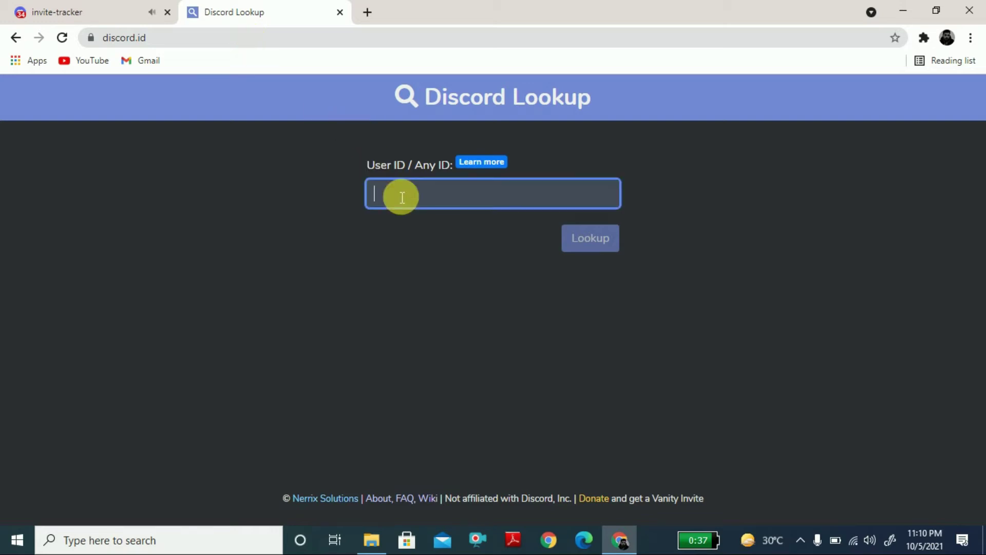
pyautogui.hotkey('ctrl', 'v')
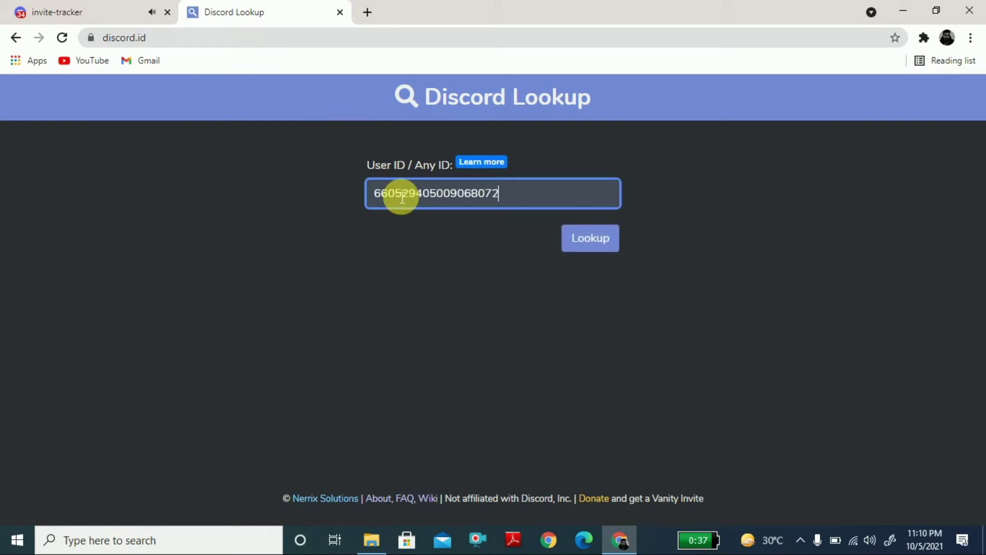
pyautogui.click(592, 242)
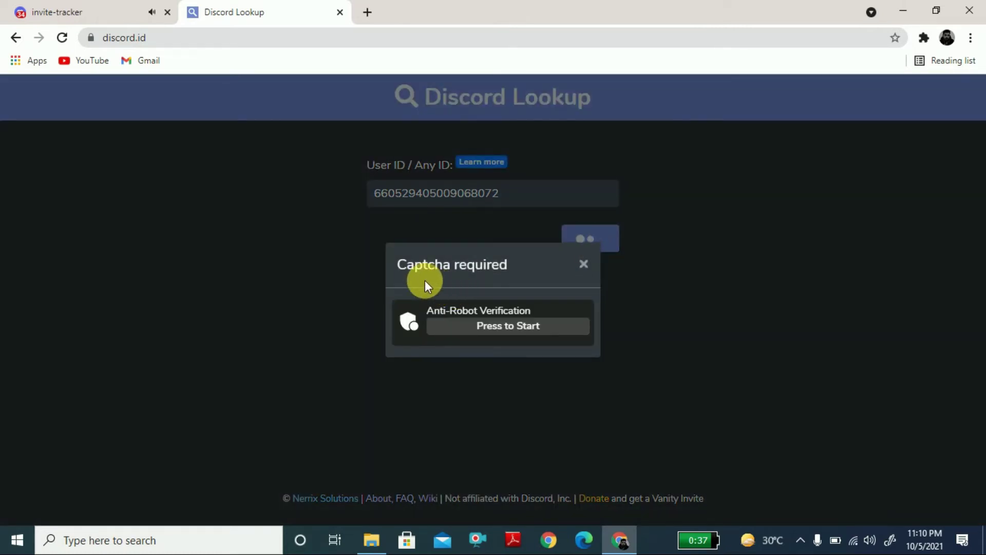
pyautogui.click(514, 329)
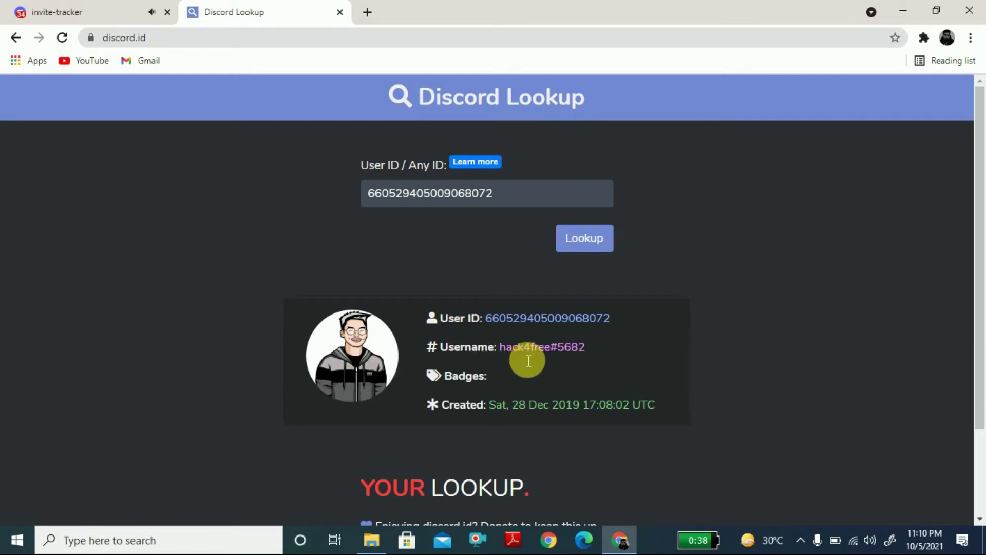
pyautogui.click(111, 10)
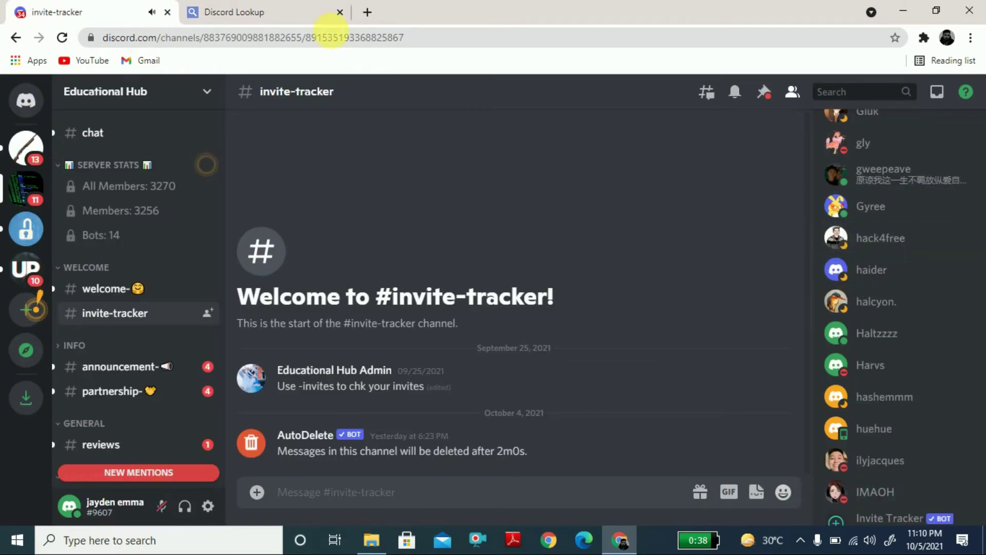
# Save the member's profile picture from the lookup result as a PNG in Downloads.
pyautogui.click(257, 12)
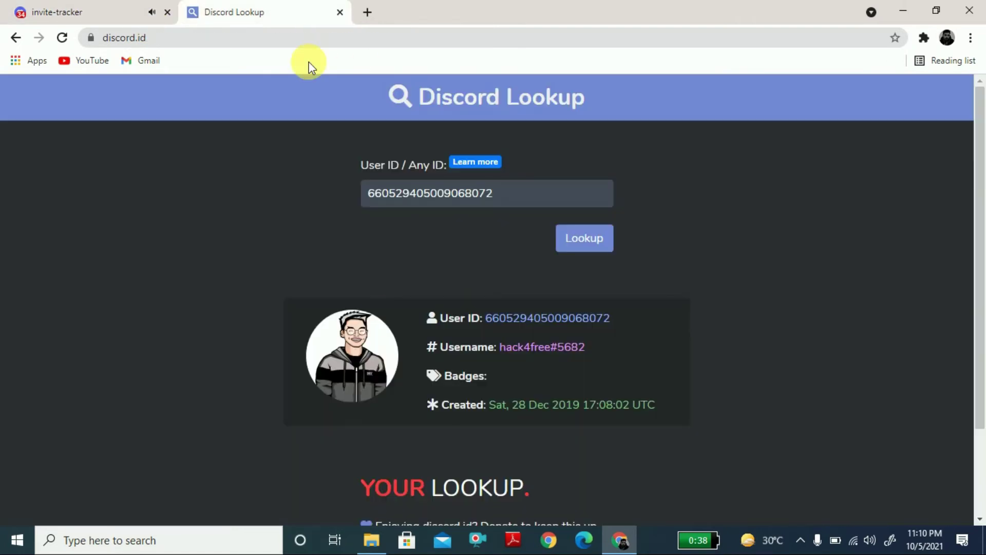
pyautogui.rightClick(359, 356)
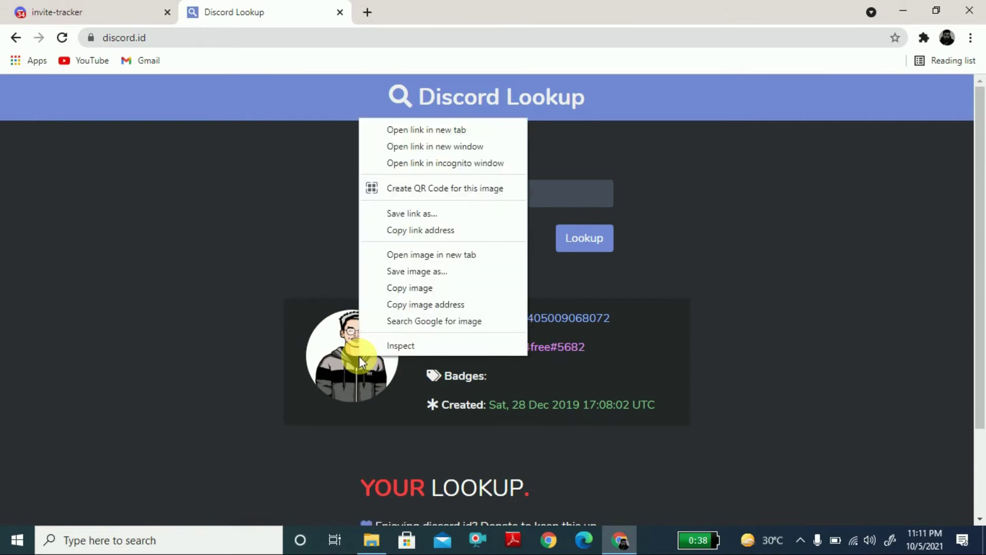
pyautogui.click(403, 272)
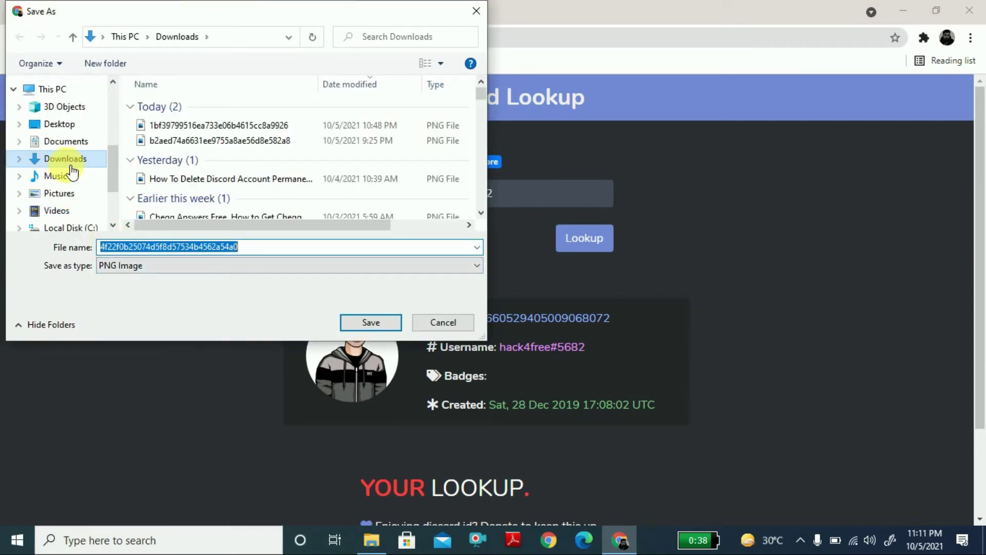
pyautogui.click(65, 163)
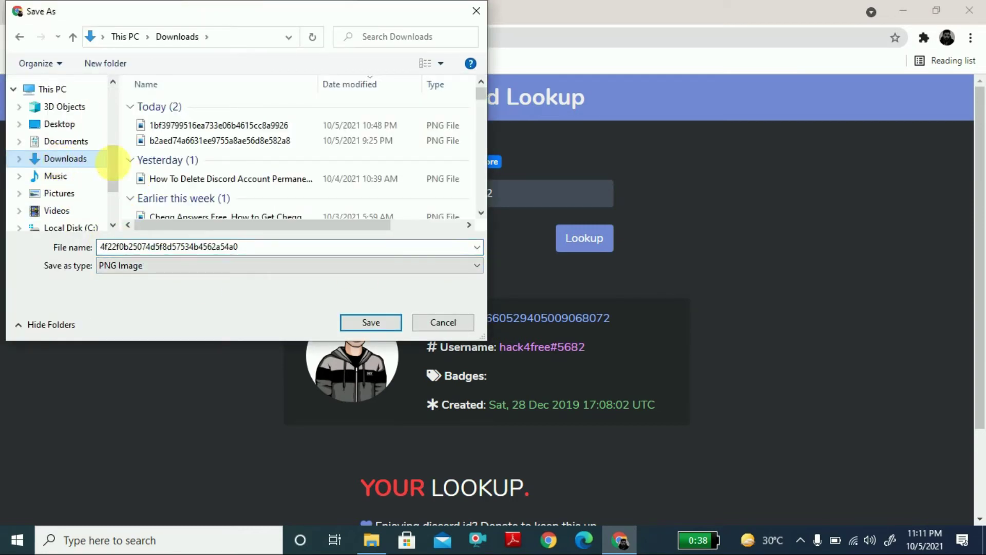
pyautogui.click(371, 323)
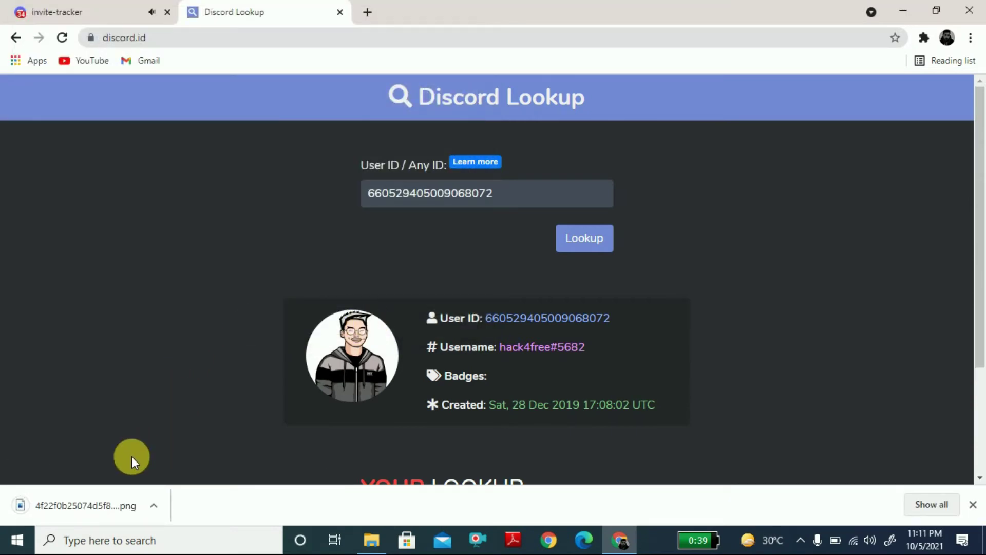
# View the downloaded avatar PNG in Photos, zooming in and back out, then close it and return to Discord.
pyautogui.click(86, 499)
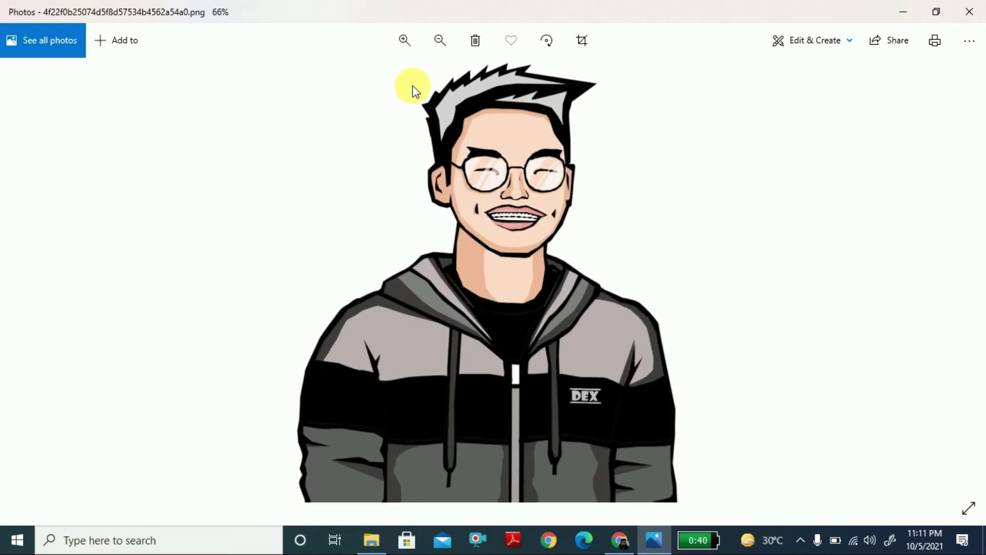
pyautogui.click(405, 39)
pyautogui.click(411, 38)
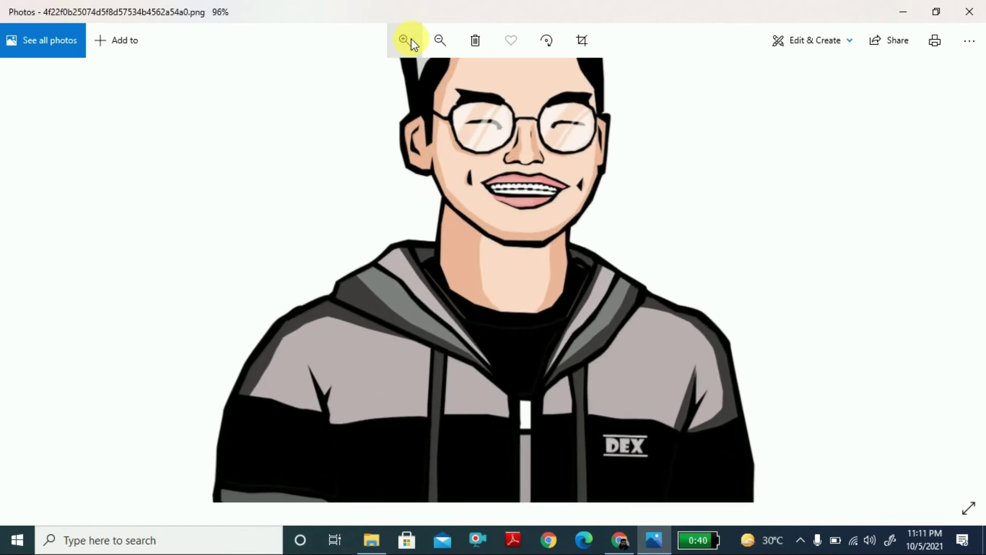
pyautogui.click(411, 38)
pyautogui.click(411, 38)
pyautogui.click(411, 38)
pyautogui.click(436, 39)
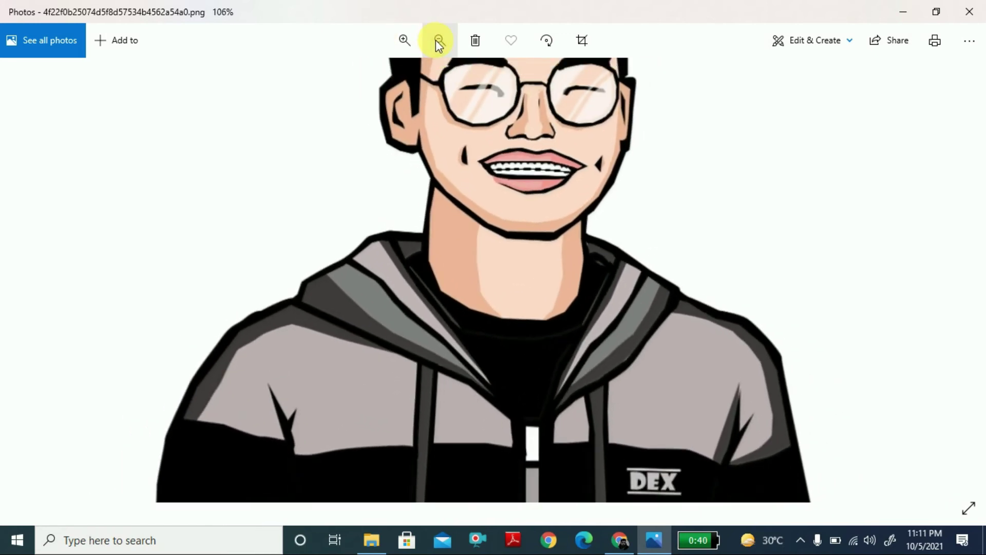
pyautogui.click(439, 40)
pyautogui.click(439, 40)
pyautogui.click(439, 40)
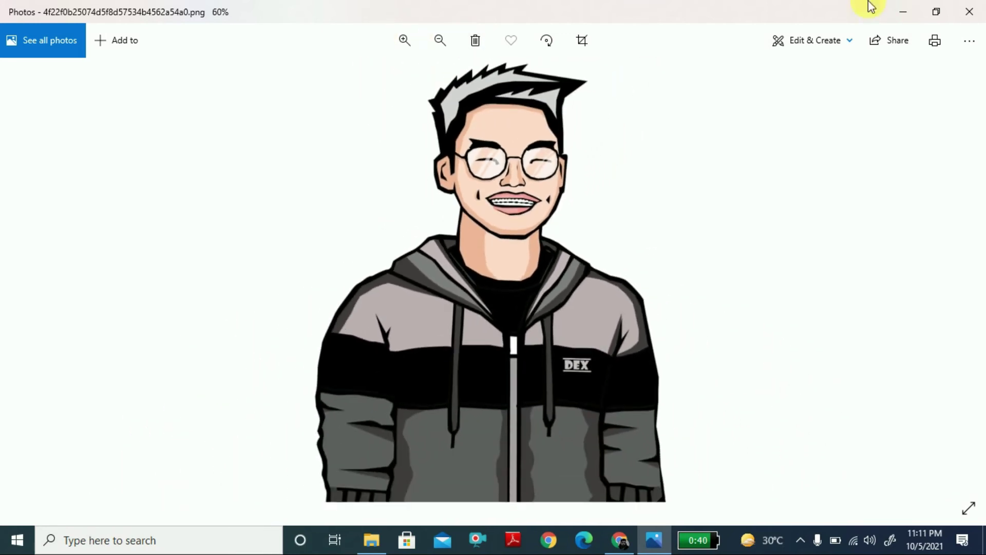
pyautogui.click(980, 7)
pyautogui.click(106, 8)
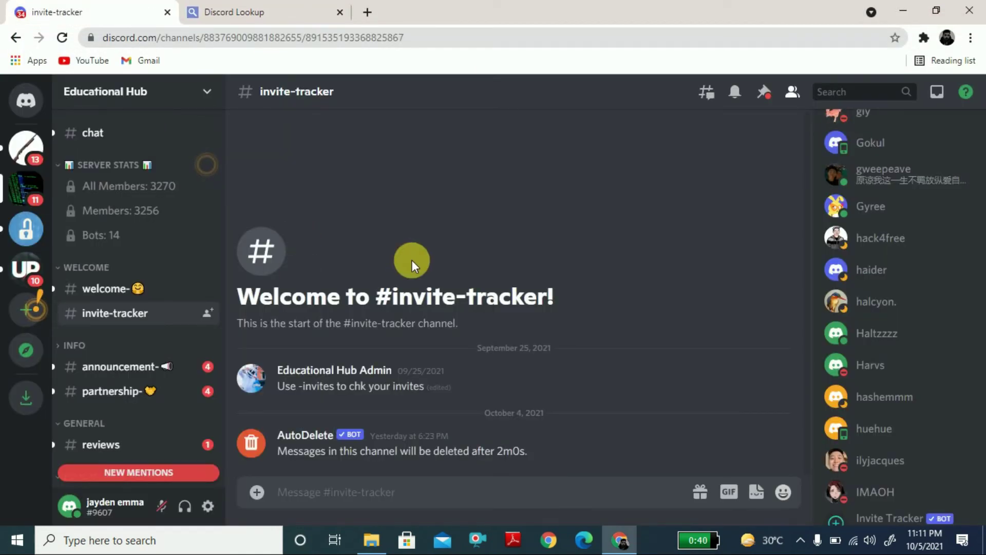
# Upload the downloaded PNG as a new avatar from the Edit User Profile page.
pyautogui.click(208, 506)
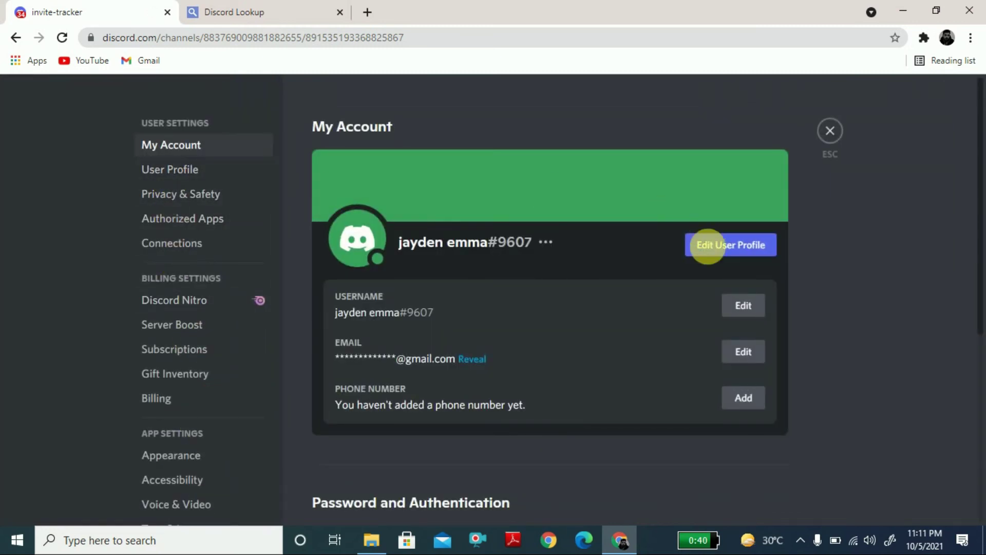
pyautogui.click(722, 244)
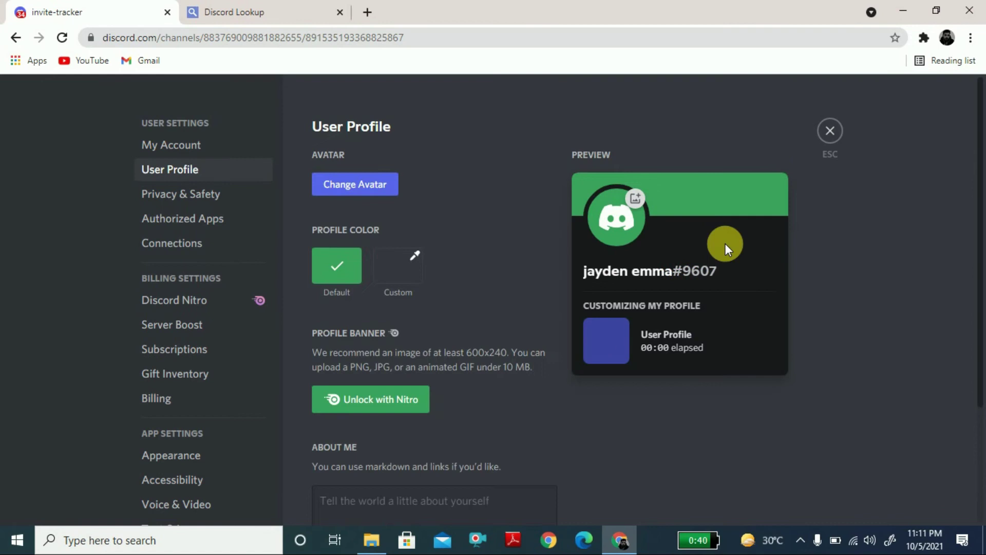
pyautogui.click(341, 186)
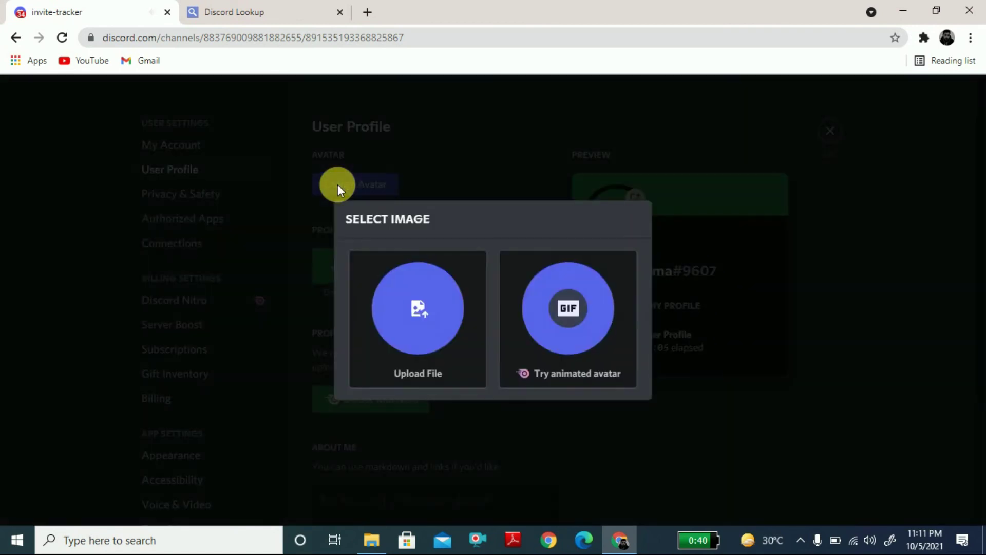
pyautogui.click(420, 343)
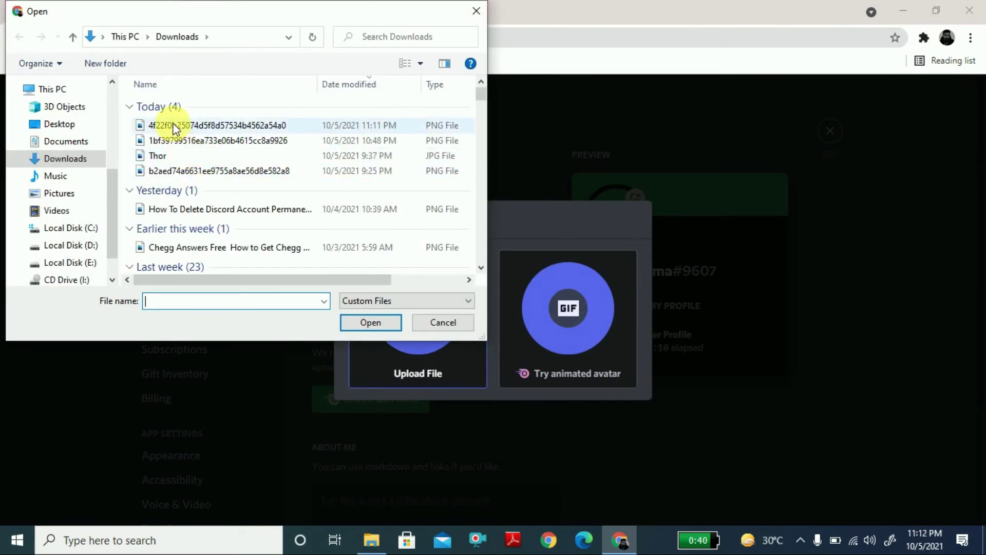
pyautogui.doubleClick(174, 126)
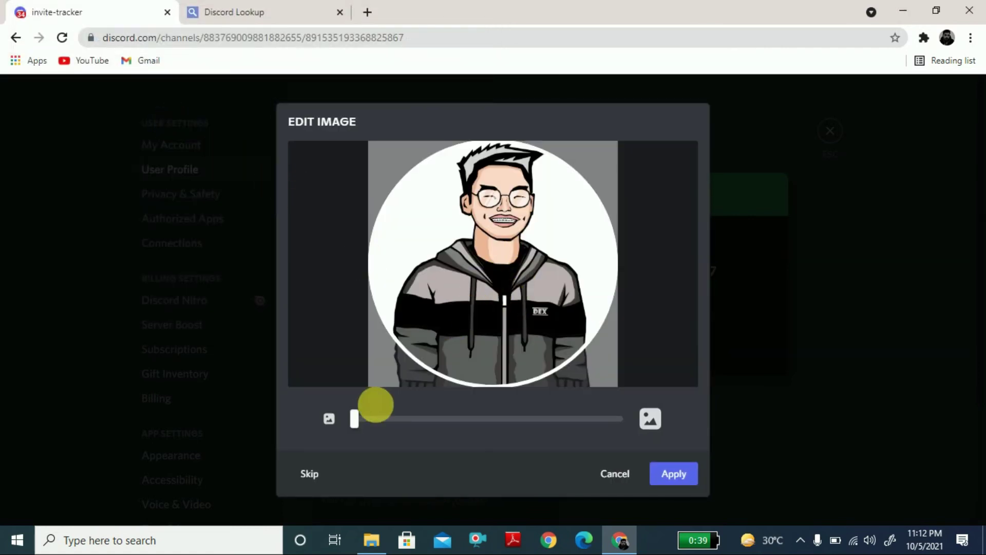
# Enlarge and reposition the avatar in the crop circle so the hair shows, then apply it.
pyautogui.moveTo(360, 418); pyautogui.dragTo(509, 413)
pyautogui.moveTo(452, 244); pyautogui.dragTo(449, 421)
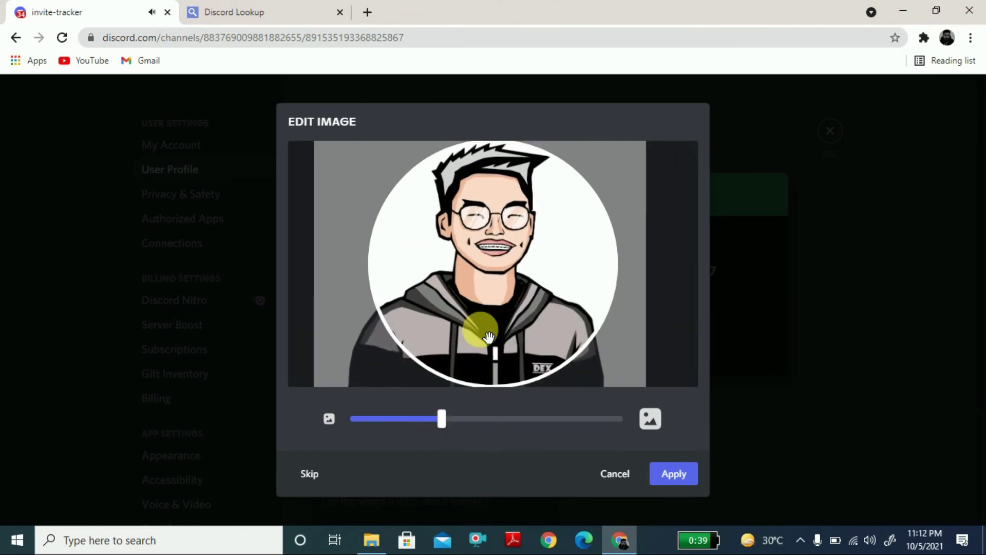
pyautogui.moveTo(528, 364); pyautogui.dragTo(518, 354)
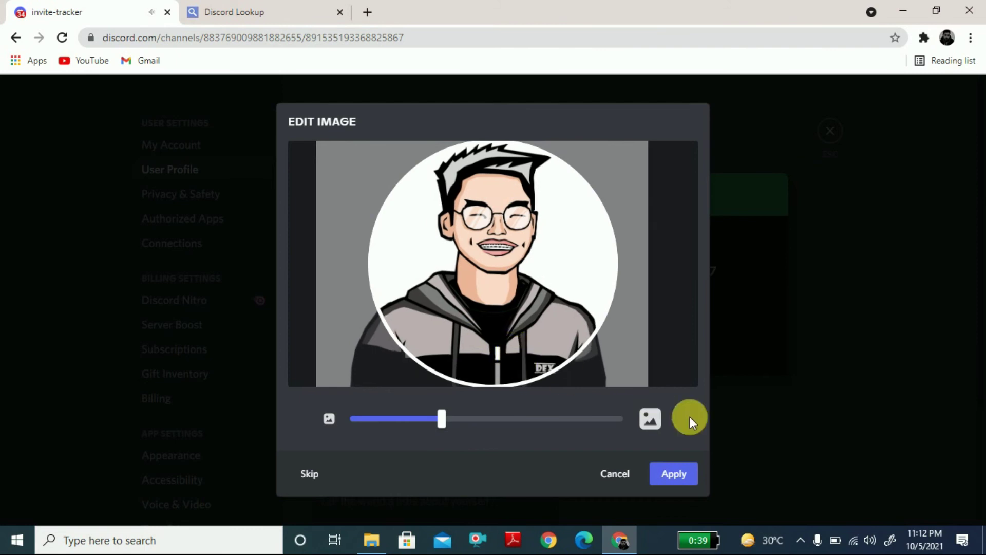
pyautogui.click(674, 475)
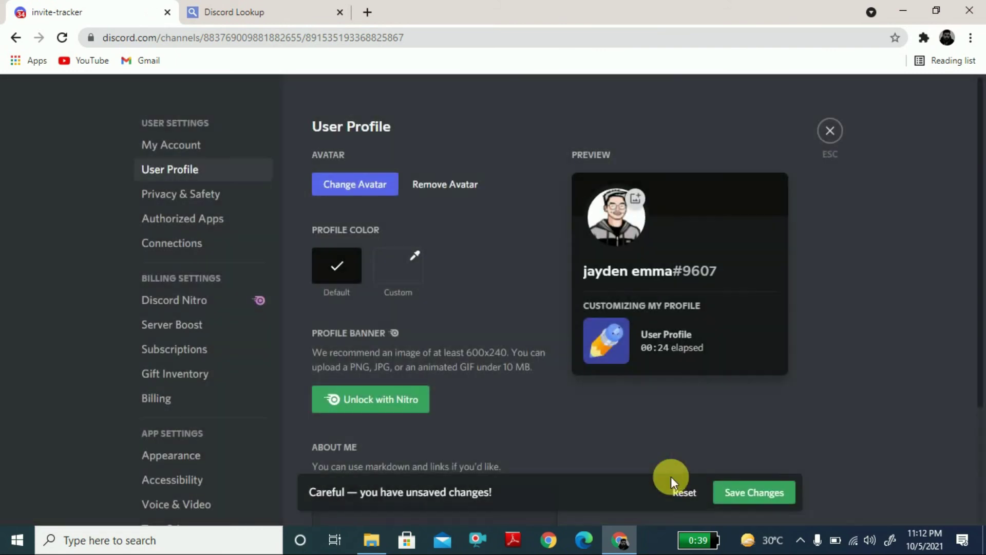